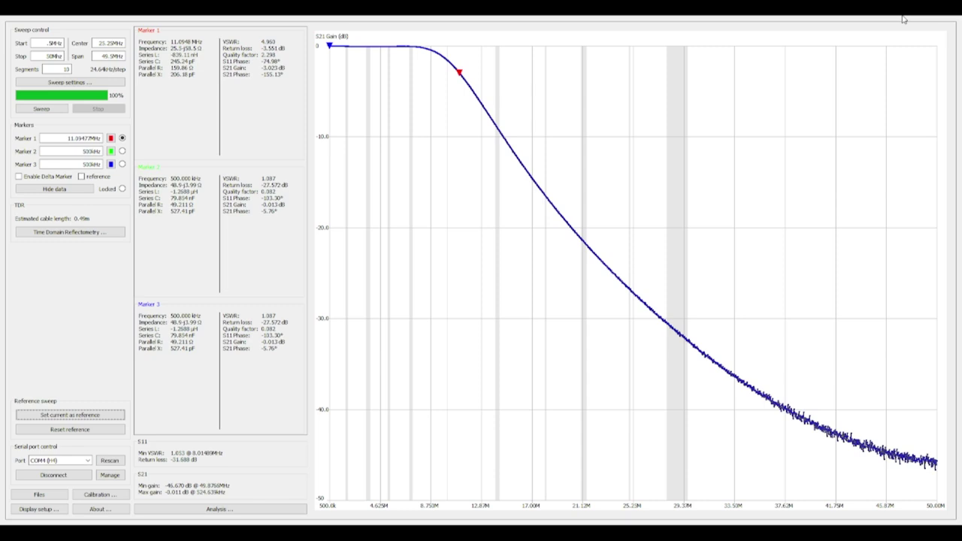
- Sweep the modified filter so its earlier-rolling S21 curve appears, then select Marker 1 on it
click(35, 110)
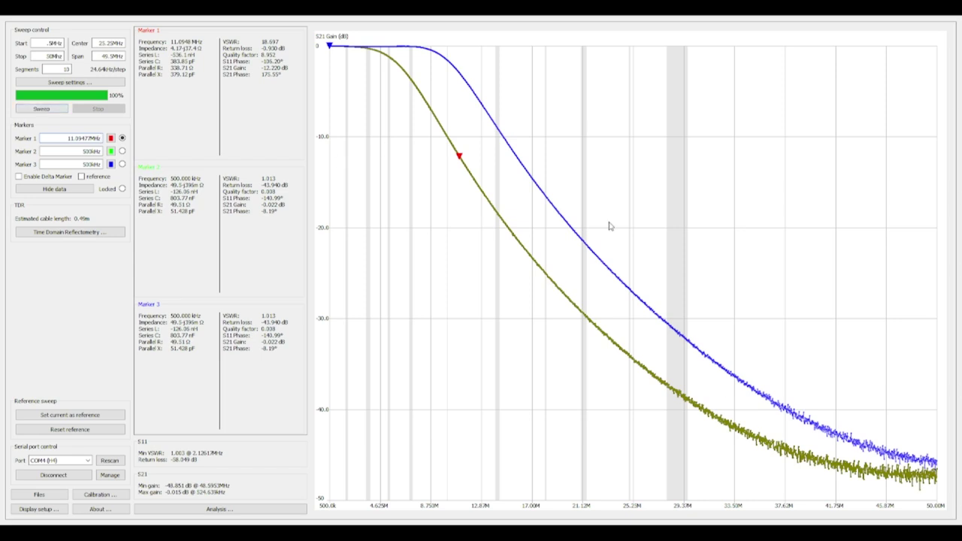
click(459, 157)
- Step Marker 1 down to the new curve's −3.027 dB point at 6.73 MHz
key(Left)
key(Left)
key(Left)
key(Left)
key(Left)
key(Left)
key(Left)
key(Left)
key(Left)
key(Left)
key(Left)
key(Left)
key(Left)
key(Left)
key(Left)
key(Left)
key(Left)
key(Left)
key(Left)
key(Left)
key(Left)
key(Left)
key(Left)
key(Left)
key(Left)
key(Left)
key(Left)
key(Left)
key(Left)
key(Left)
key(Left)
key(Left)
key(Left)
key(Left)
key(Left)
key(Left)
key(Left)
key(Left)
key(Left)
key(Left)
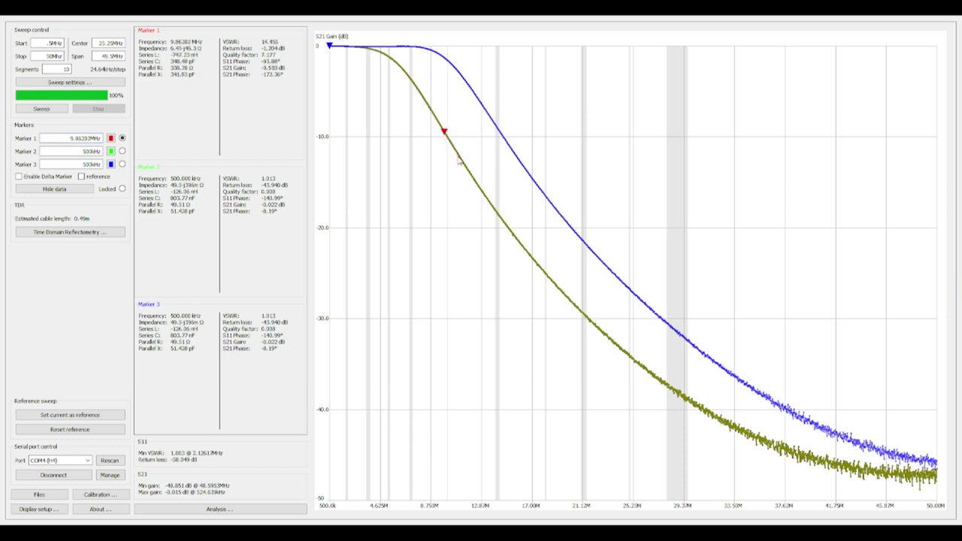
key(Left)
key(Left)
key(Left)
key(Left)
key(Left)
key(Left)
key(Left)
key(Left)
key(Left)
key(Left)
key(Left)
key(Left)
key(Left)
key(Left)
key(Left)
key(Left)
key(Left)
key(Left)
key(Left)
key(Left)
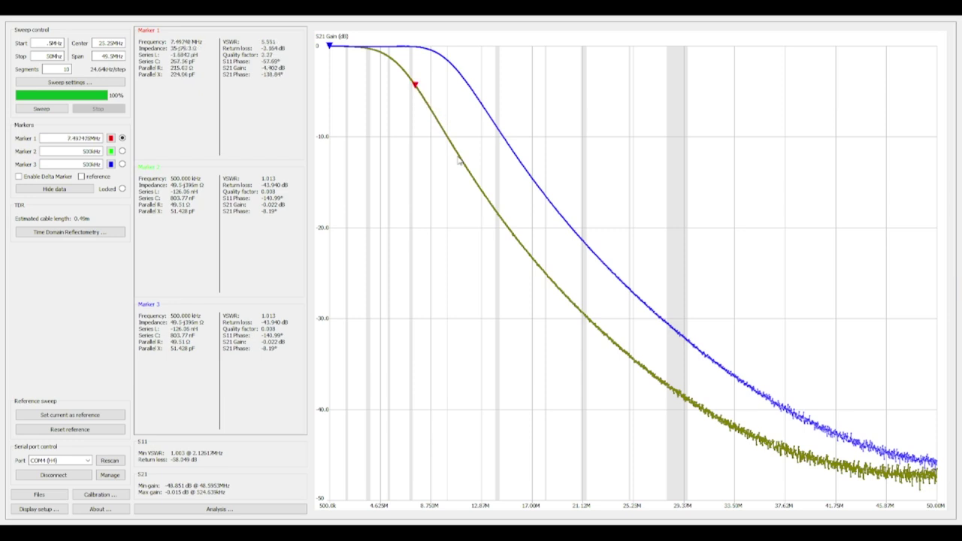
key(Left)
key(Left)
key(Left)
key(Left)
key(Left)
key(Left)
key(Left)
key(Left)
key(Left)
key(Left)
key(Left)
key(Left)
key(Left)
key(Left)
key(Left)
key(Left)
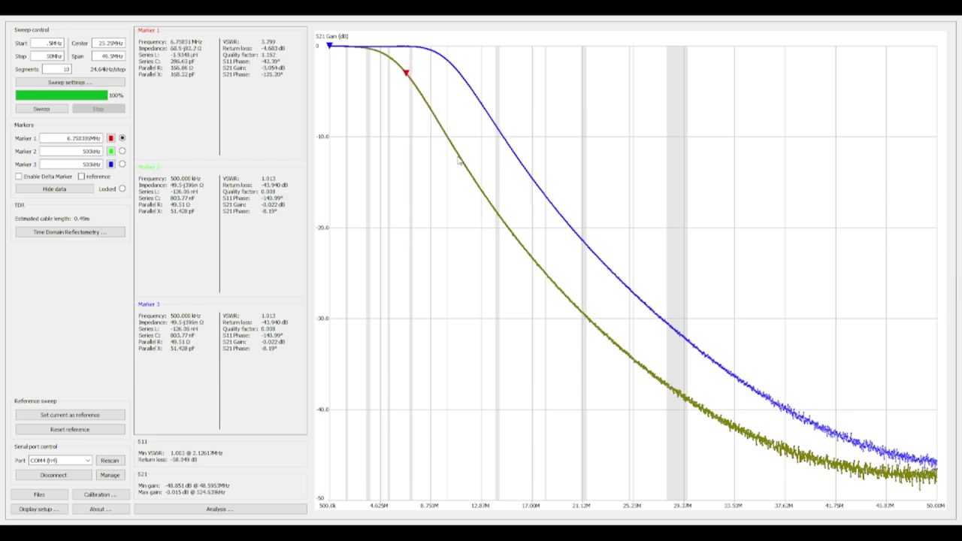
key(Left)
key(Right)
- Set the current sweep, with its −3 dB point at 6.73 MHz, as the reference
click(78, 419)
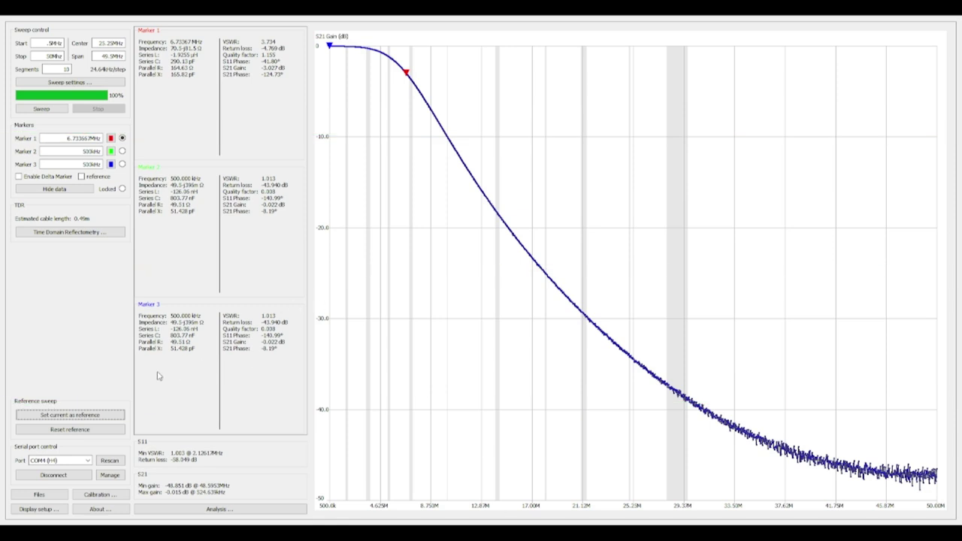
- Sweep the filter with the next parts and move Marker 1 to −3.009 dB at 5.62 MHz
click(27, 110)
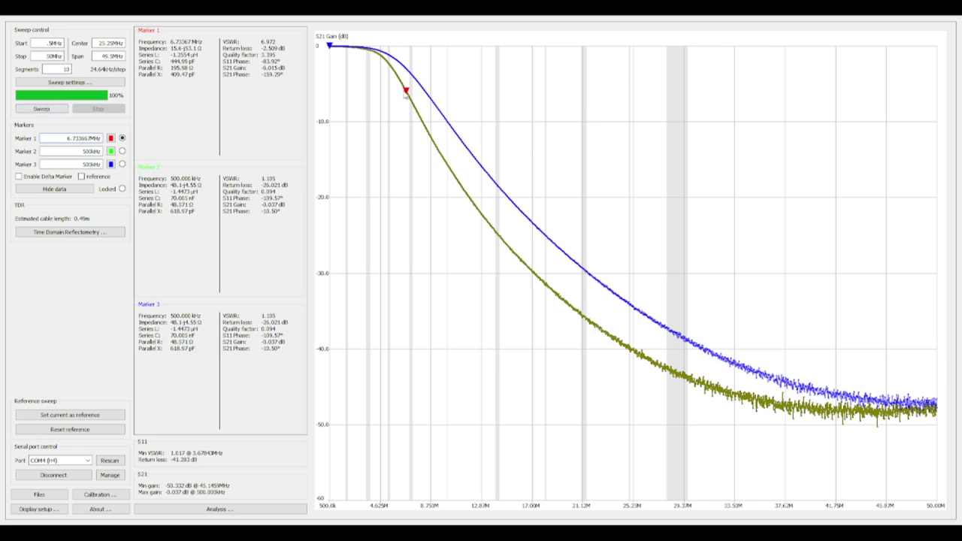
key(Left)
key(Left)
key(Left)
key(Left)
key(Left)
key(Left)
key(Left)
key(Left)
key(Left)
key(Left)
key(Left)
key(Left)
key(Left)
key(Left)
key(Left)
key(Left)
key(Left)
key(Left)
key(Left)
key(Left)
key(Left)
key(Left)
key(Left)
key(Left)
key(Left)
key(Left)
key(Left)
key(Left)
key(Left)
key(Left)
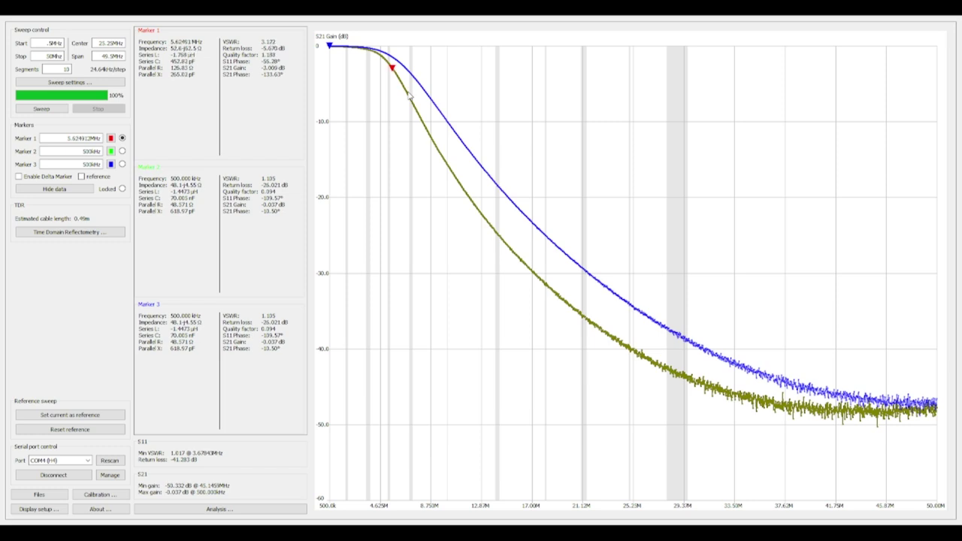